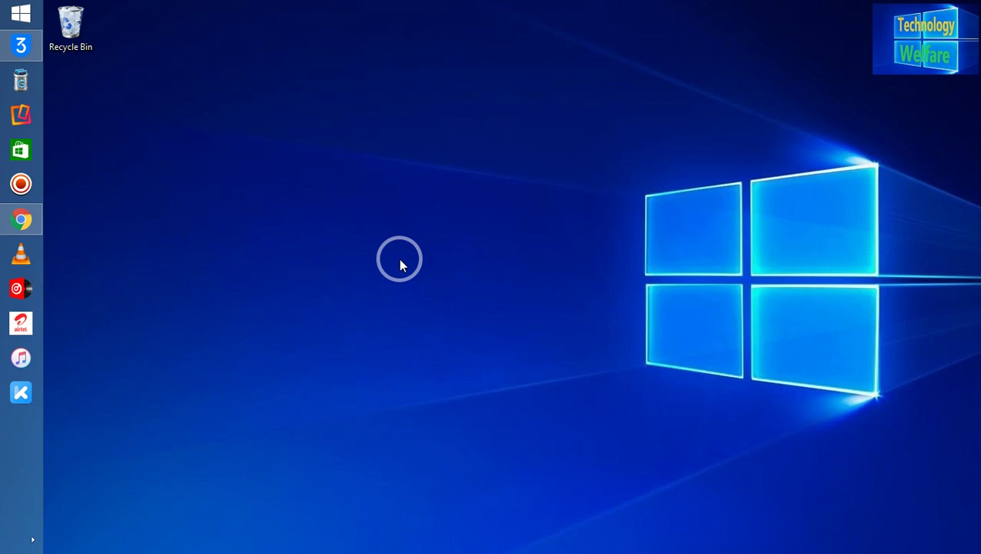
# - Open This PC in File Explorer to list the five drives, including Removable Disk (D:)
pyautogui.press('super+e')
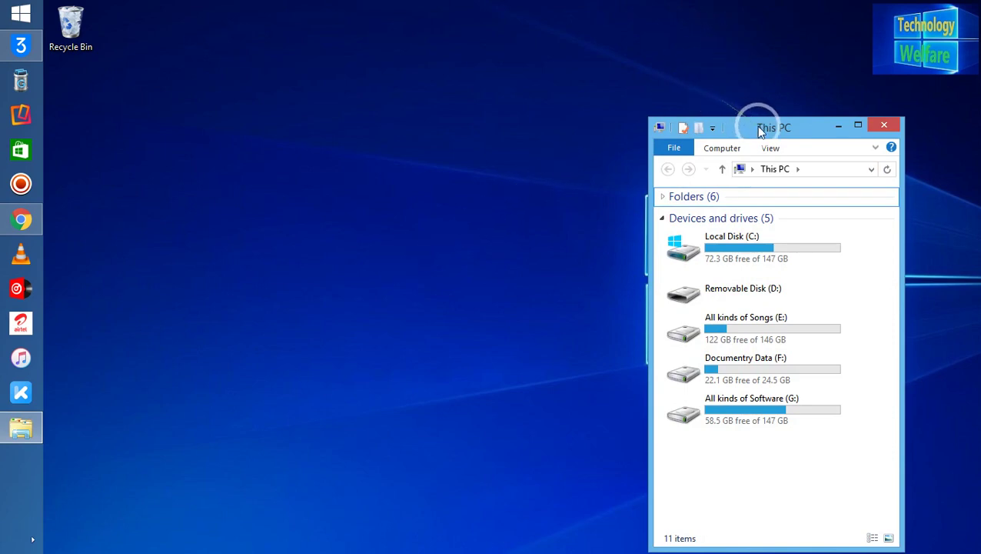
pyautogui.moveTo(759, 127); pyautogui.dragTo(459, 86)
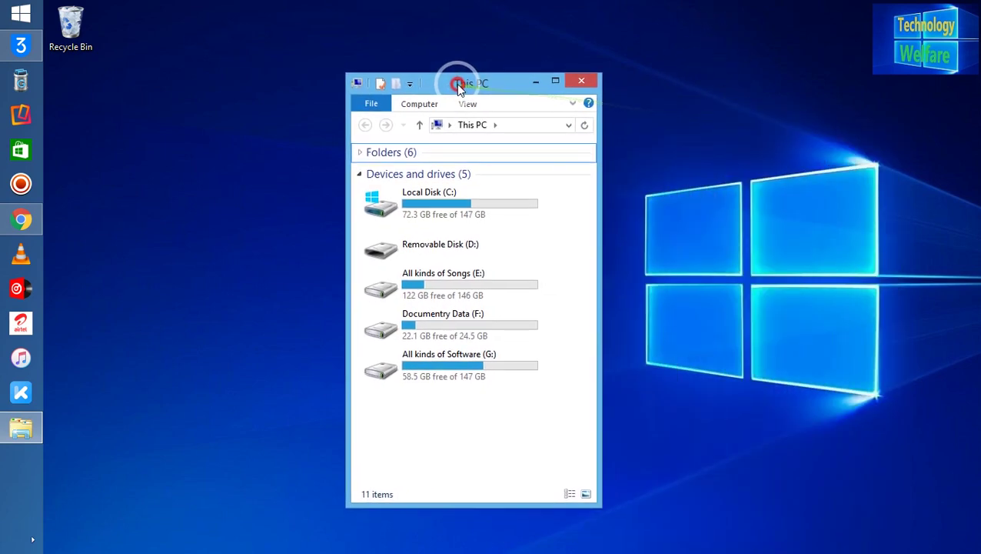
pyautogui.rightClick(426, 256)
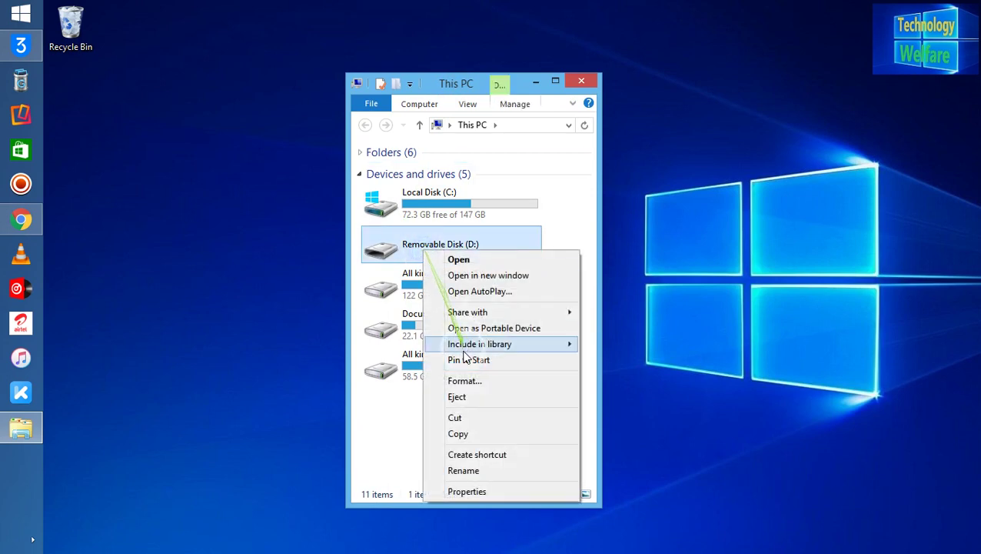
pyautogui.click(457, 380)
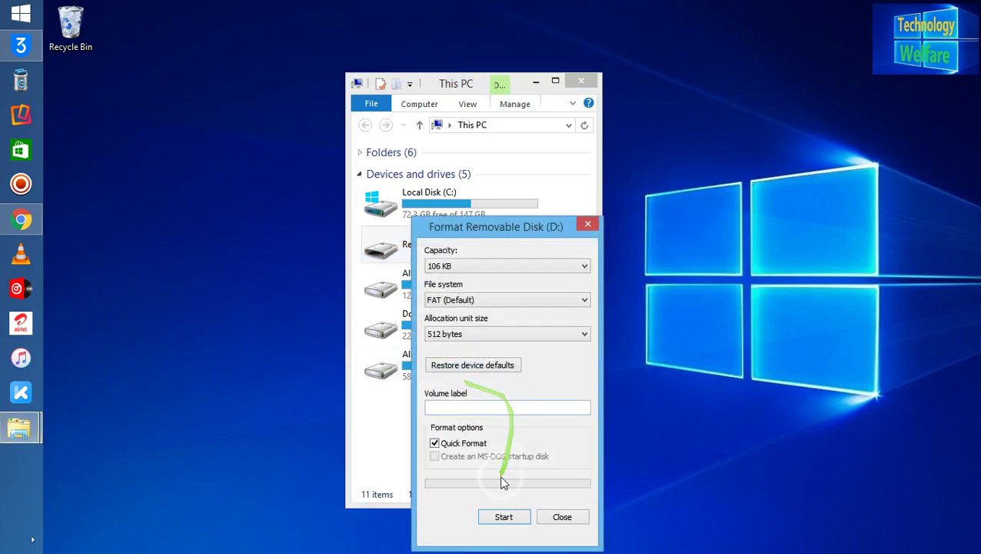
pyautogui.click(498, 519)
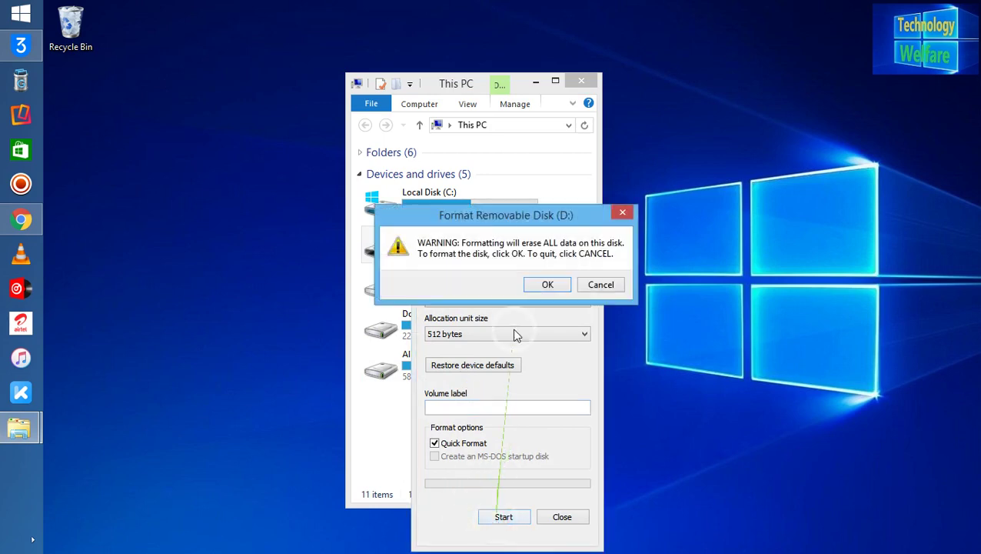
pyautogui.click(547, 284)
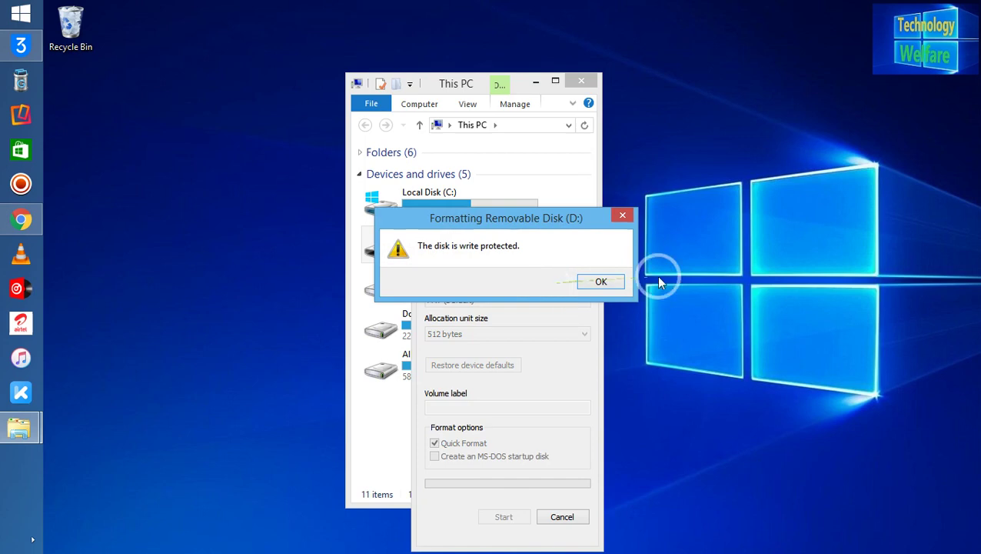
pyautogui.click(605, 282)
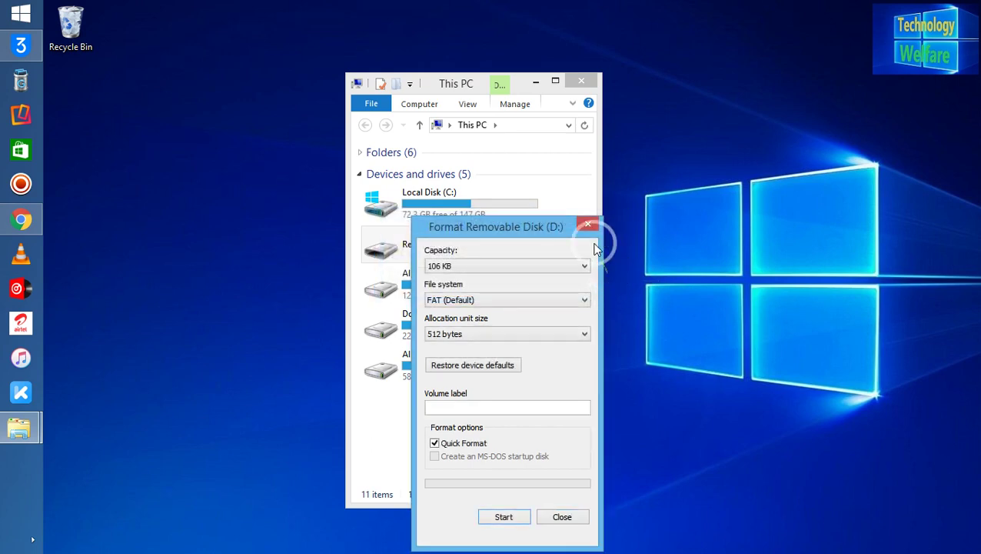
pyautogui.click(587, 226)
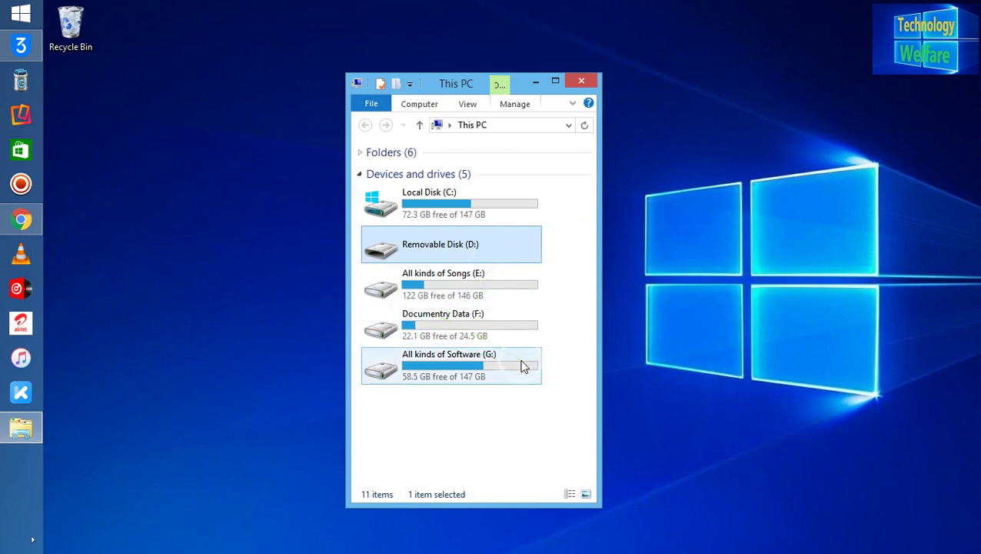
# - Start Rufus from the All kinds of Software (G:) drive and move its window right
pyautogui.click(481, 372)
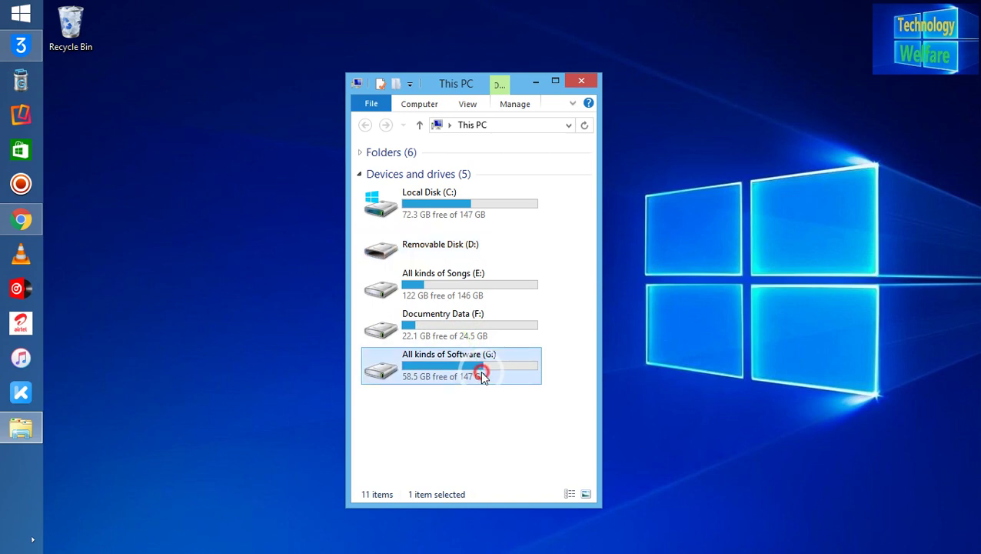
pyautogui.doubleClick(481, 372)
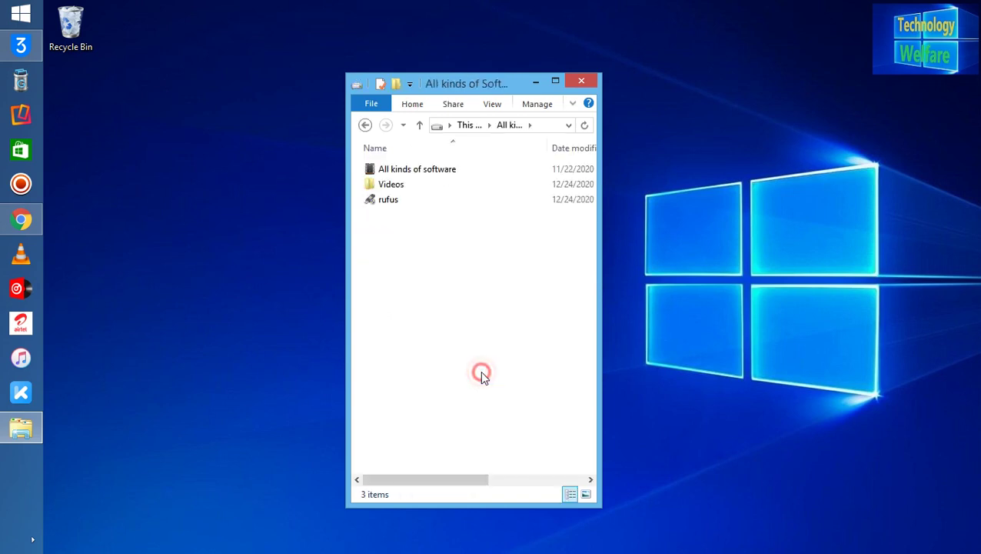
pyautogui.doubleClick(412, 202)
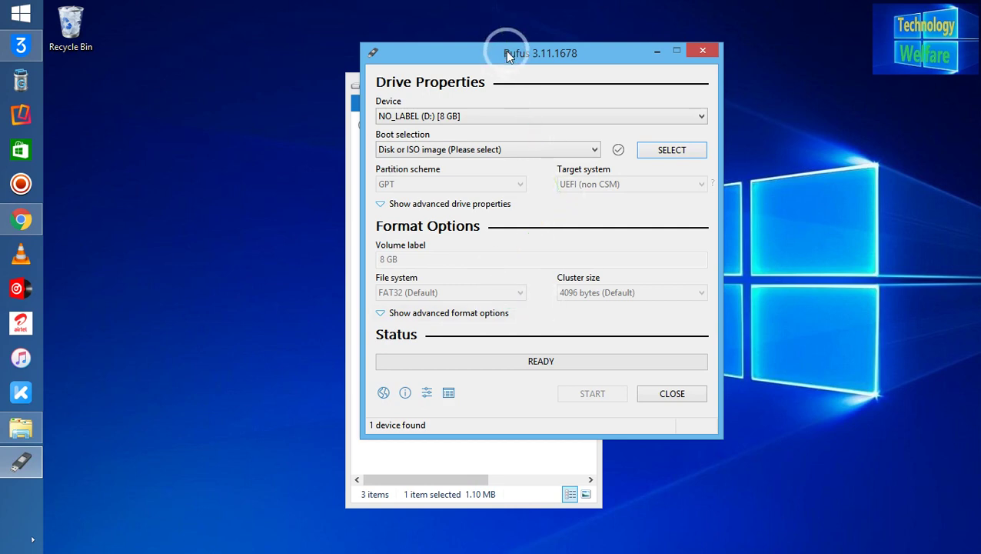
pyautogui.moveTo(505, 51); pyautogui.dragTo(738, 54)
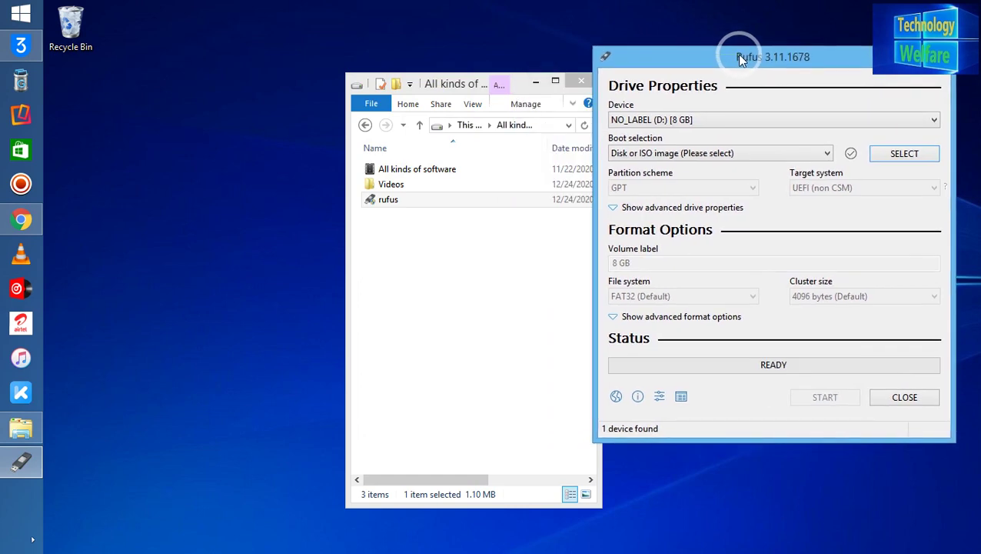
# - Move the Explorer window up and left so This PC sits beside Rufus
pyautogui.moveTo(446, 80); pyautogui.dragTo(308, 40)
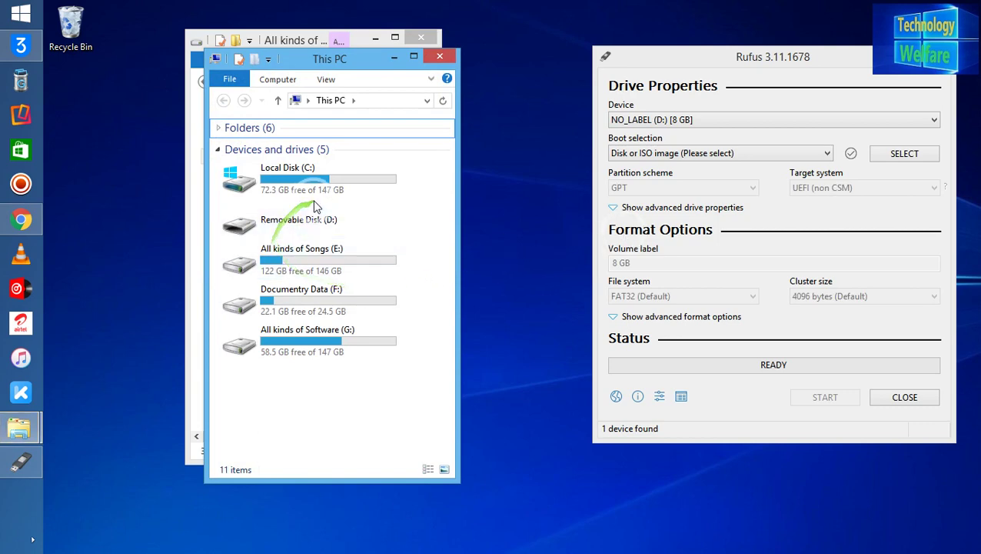
pyautogui.click(325, 221)
pyautogui.rightClick(325, 220)
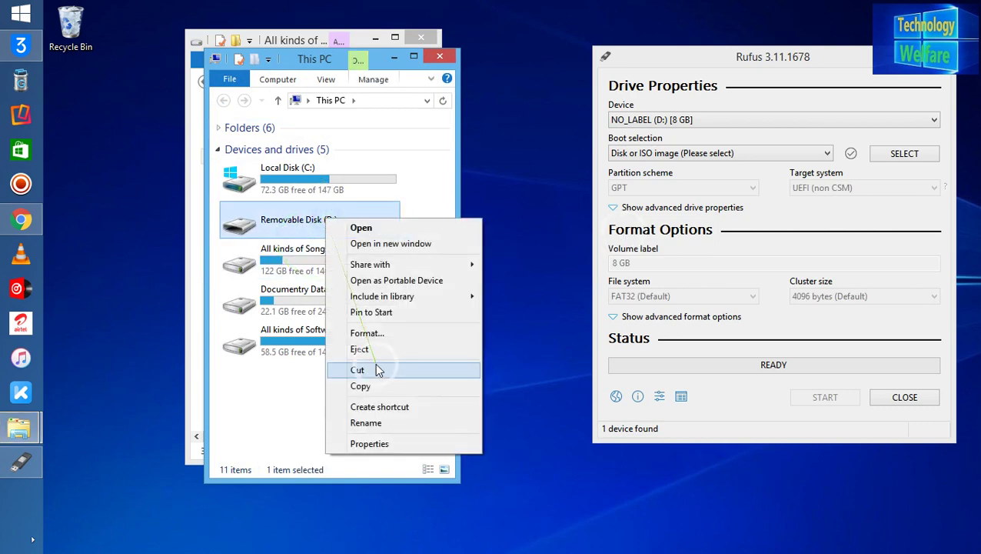
pyautogui.click(376, 335)
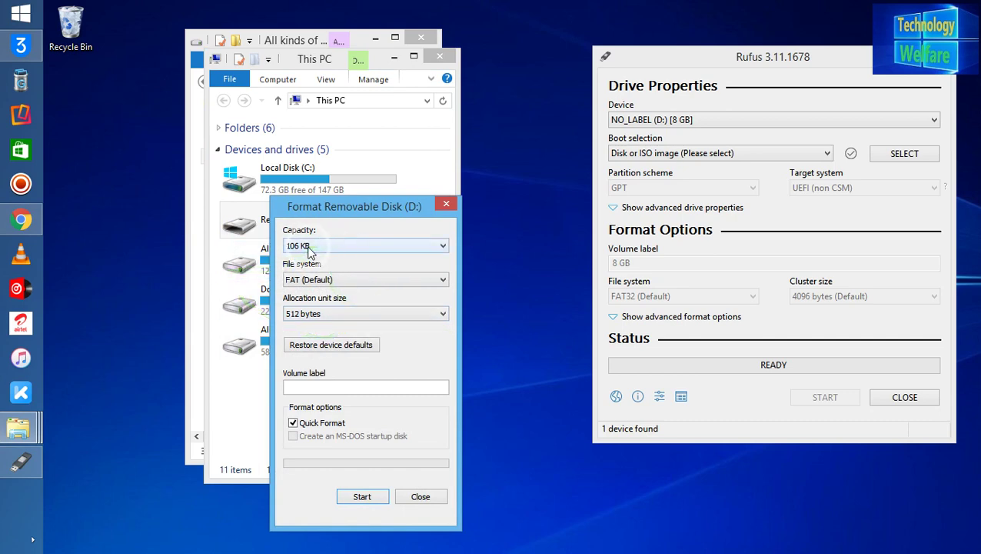
pyautogui.click(361, 496)
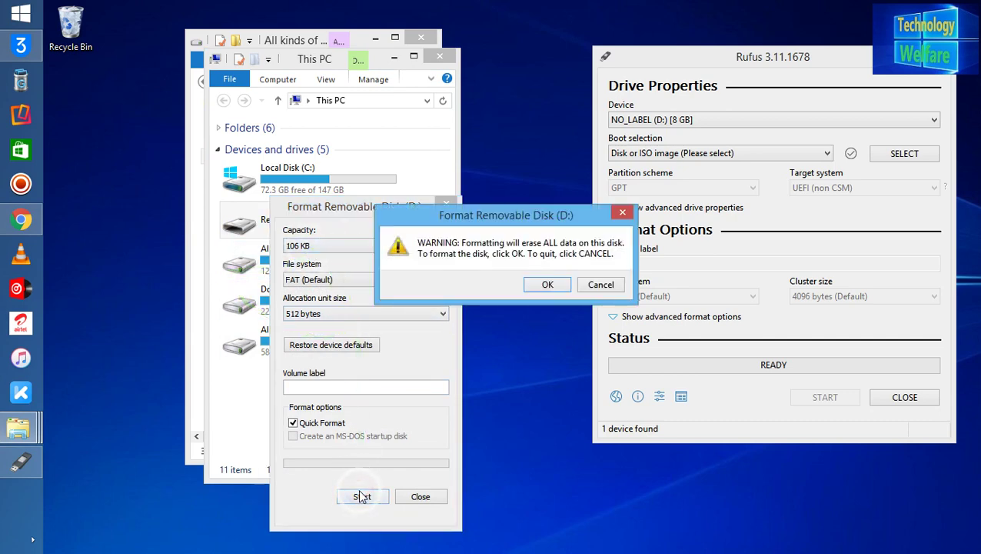
pyautogui.click(547, 284)
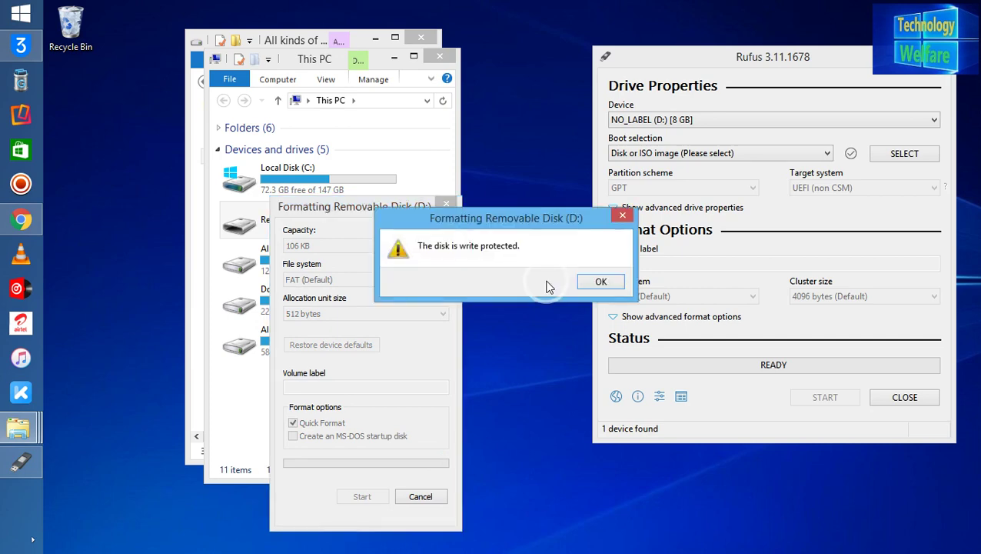
pyautogui.click(588, 282)
pyautogui.click(446, 204)
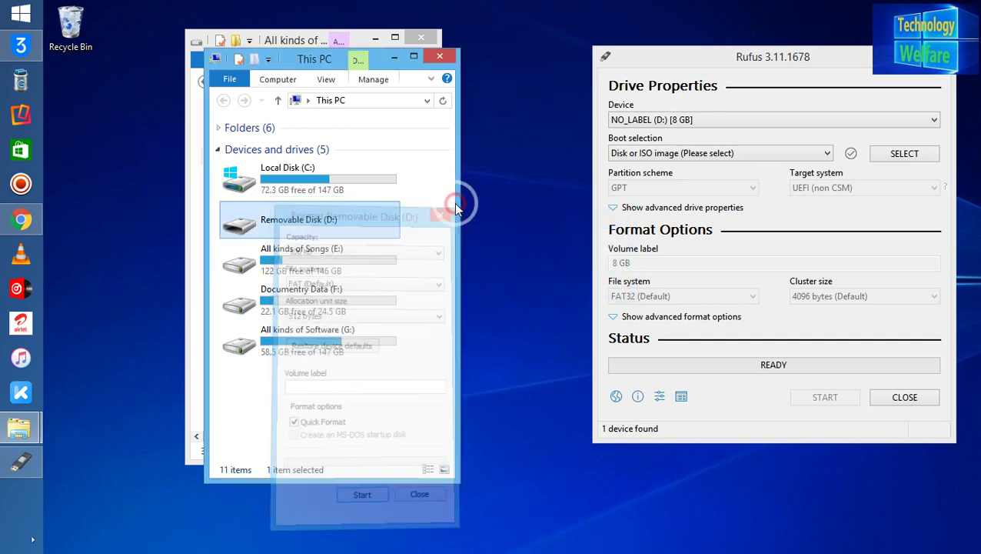
pyautogui.click(805, 69)
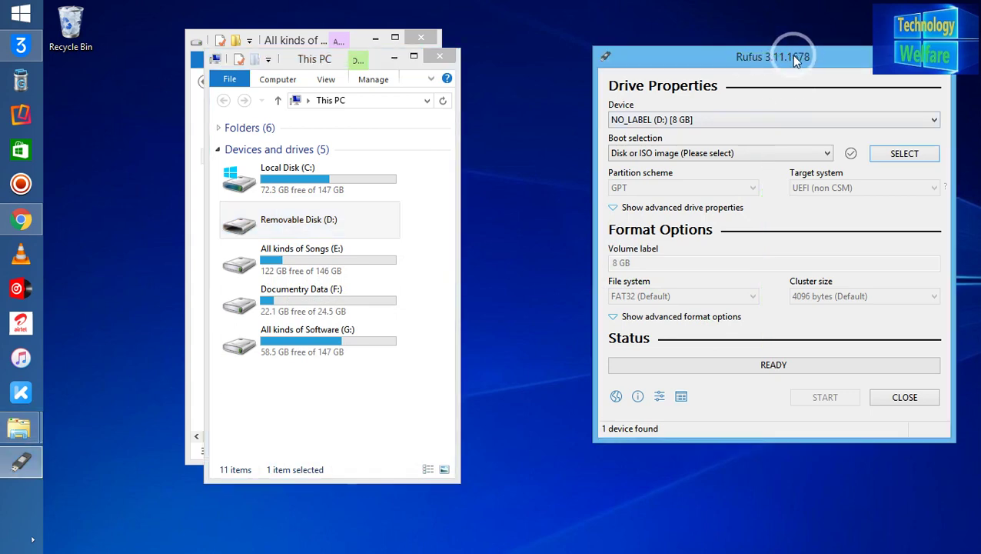
# - Keep the 8 GB NO_LABEL drive as Rufus's target device
pyautogui.moveTo(791, 55); pyautogui.dragTo(721, 40)
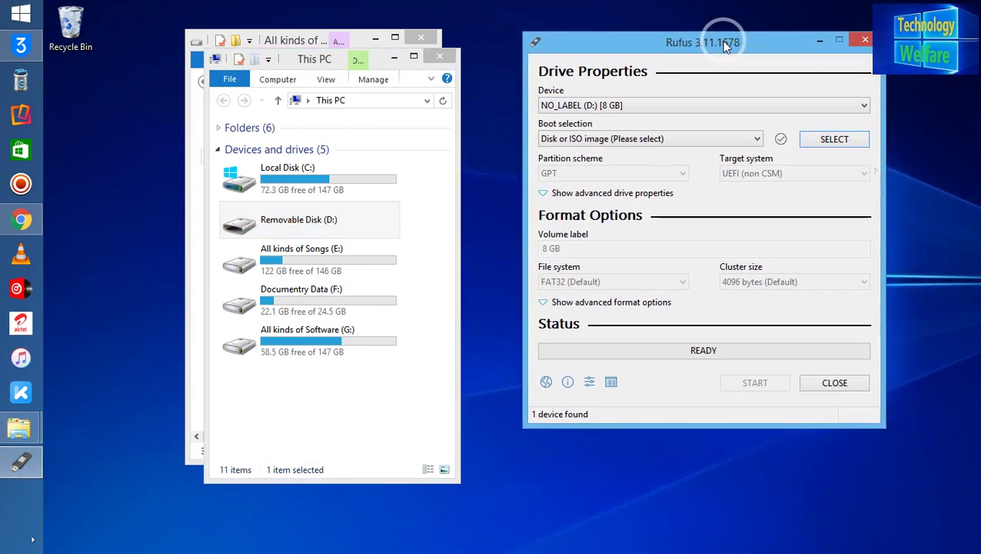
pyautogui.click(833, 138)
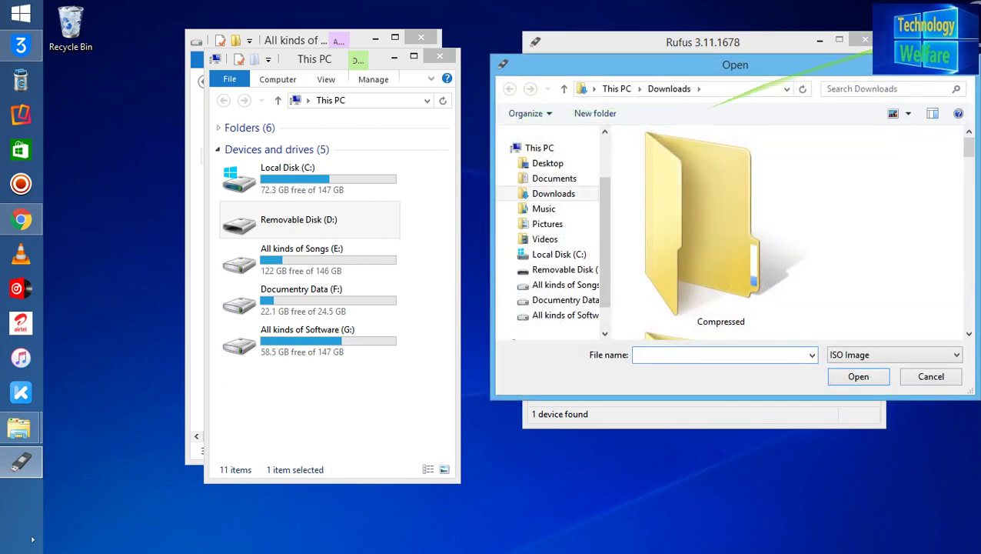
pyautogui.press('Escape')
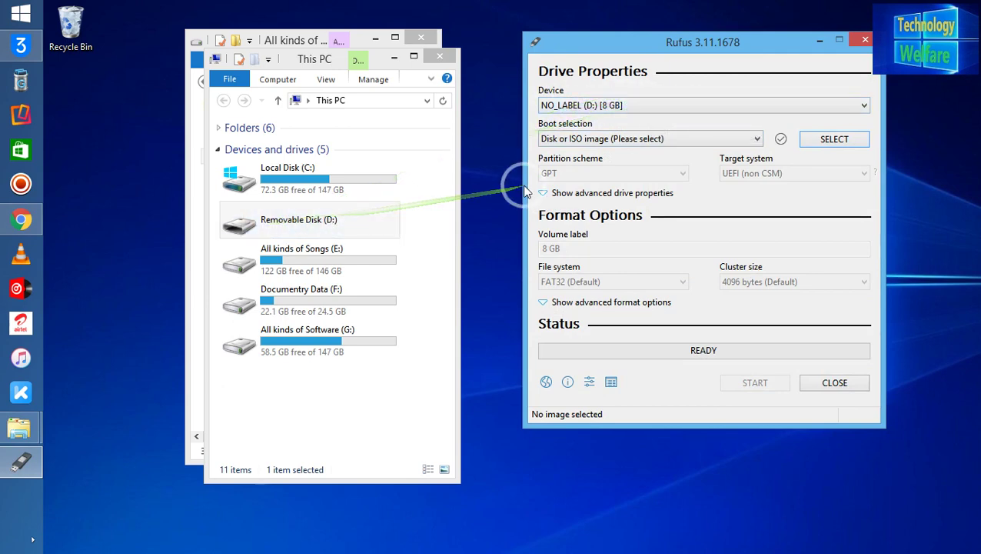
pyautogui.click(841, 109)
pyautogui.click(841, 115)
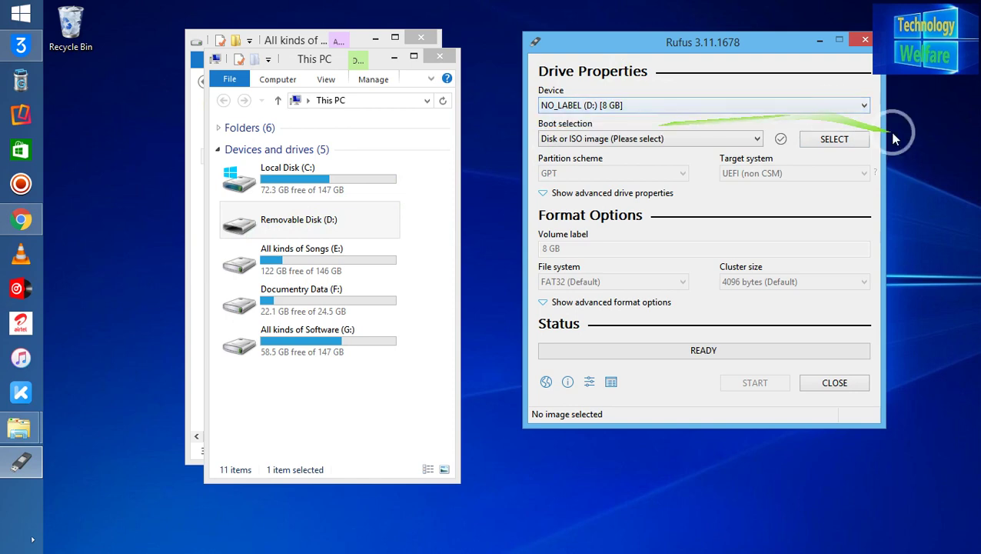
# - Load Win10_1903_V1_English_x64 from G:\All kinds of software\All types of Operative System\Window 10 1903 64 bit
pyautogui.click(845, 142)
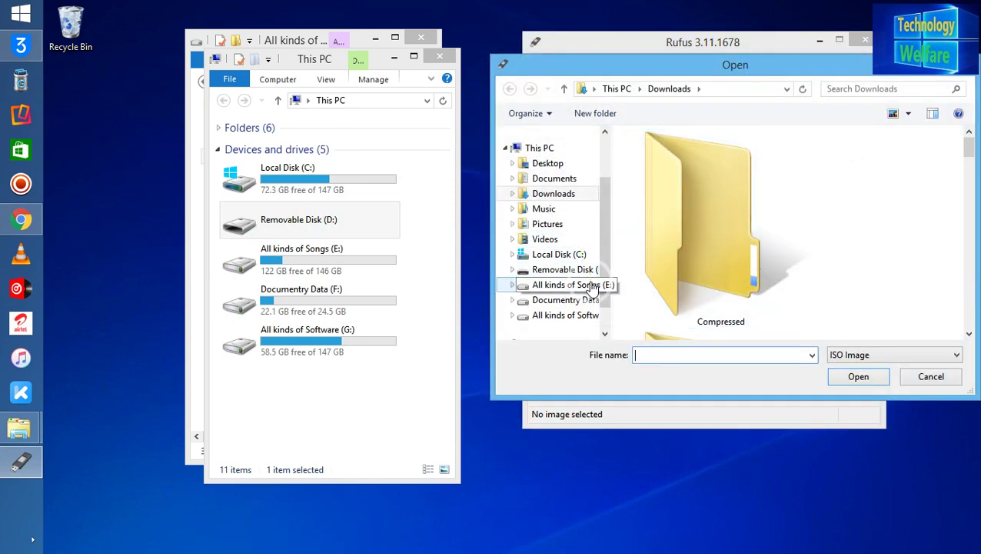
pyautogui.click(576, 317)
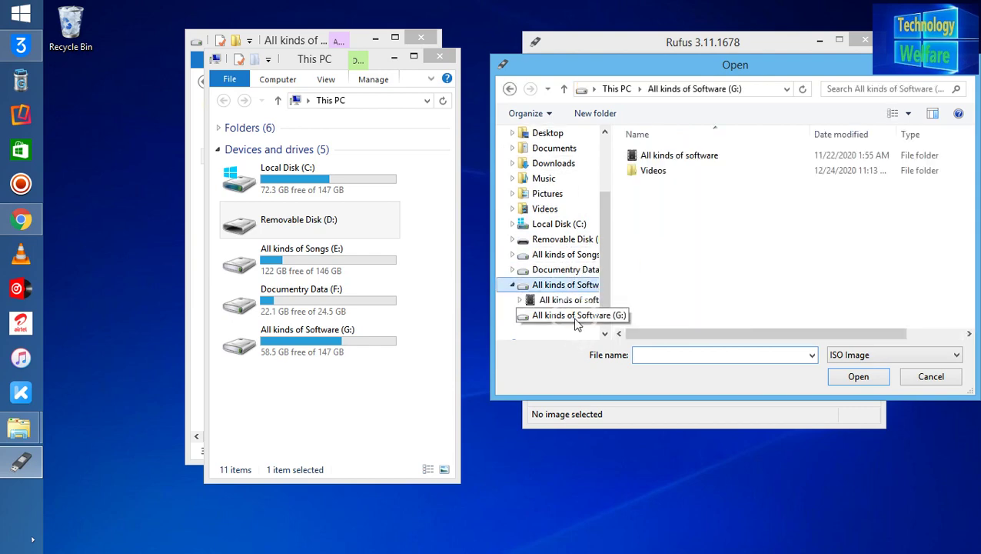
pyautogui.doubleClick(692, 156)
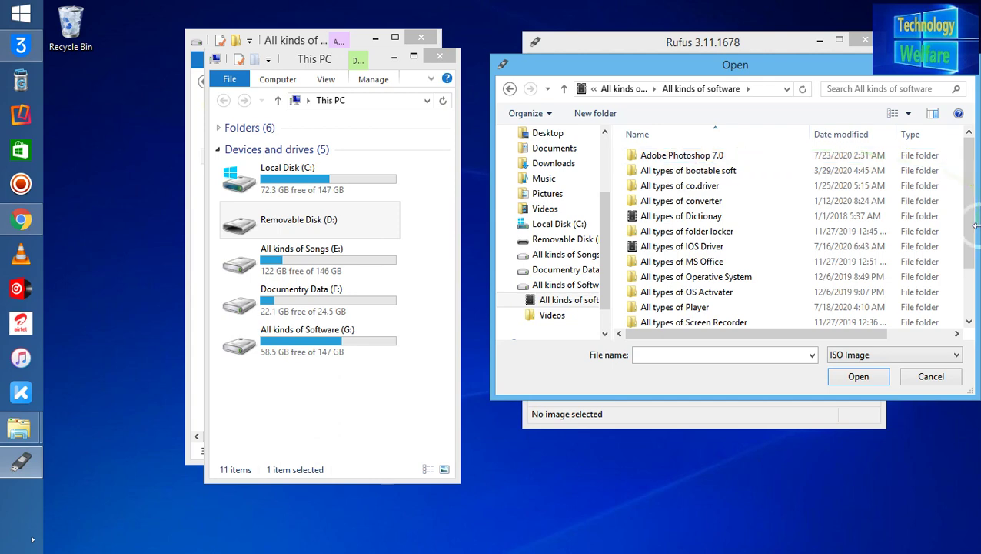
pyautogui.moveTo(971, 216)
pyautogui.mouseDown()
pyautogui.moveTo(970, 240)
pyautogui.moveTo(970, 213)
pyautogui.mouseUp()
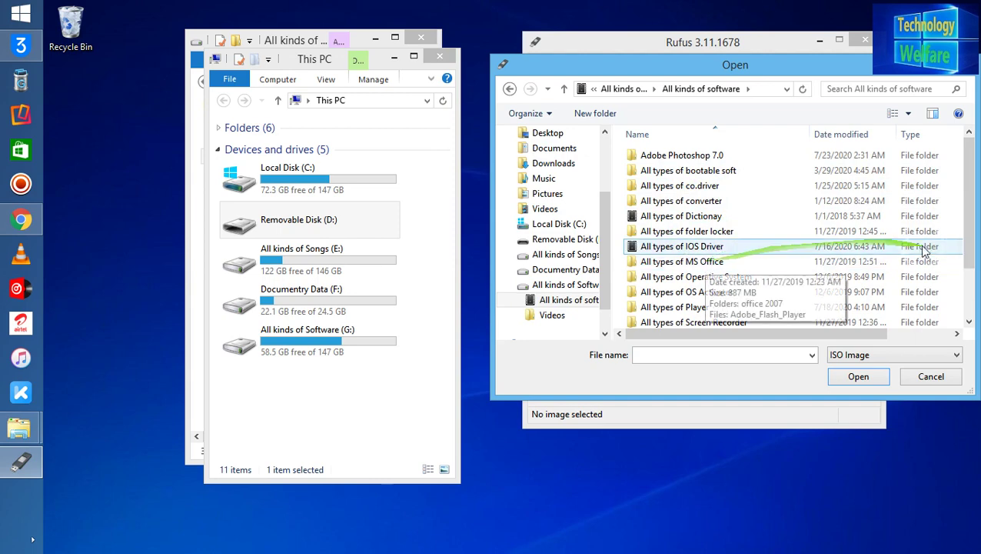
pyautogui.doubleClick(706, 277)
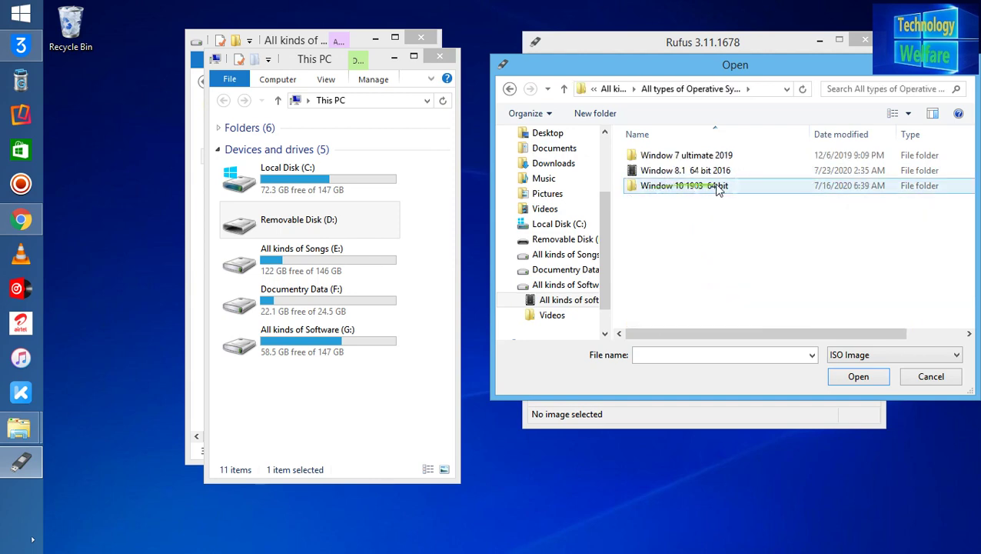
pyautogui.click(701, 189)
pyautogui.doubleClick(701, 190)
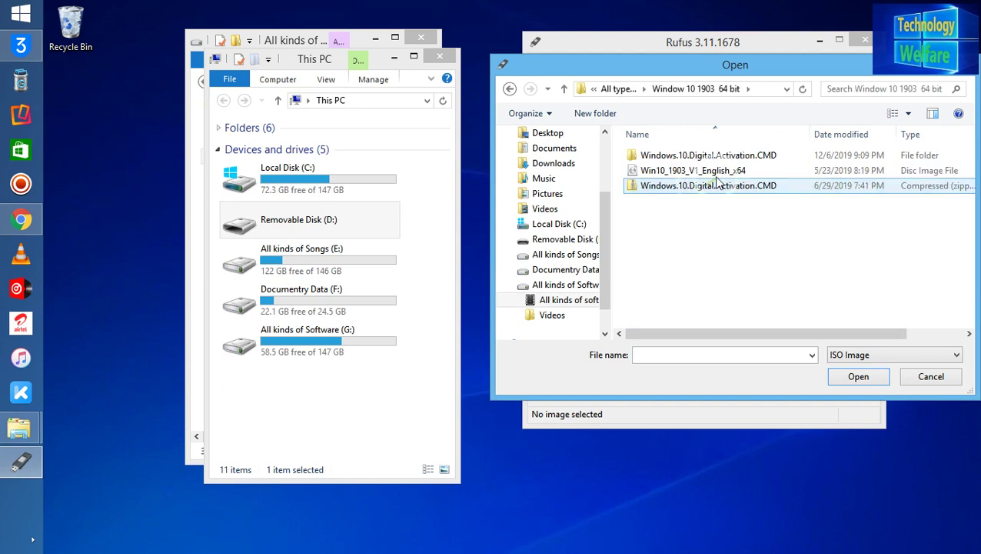
pyautogui.click(689, 172)
pyautogui.click(858, 376)
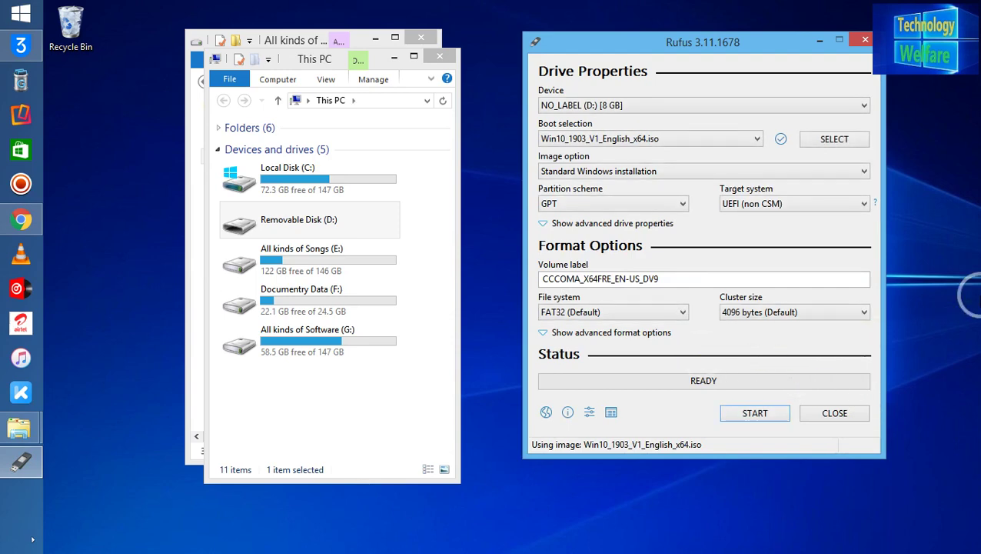
# - Set the partition scheme to MBR
pyautogui.click(622, 204)
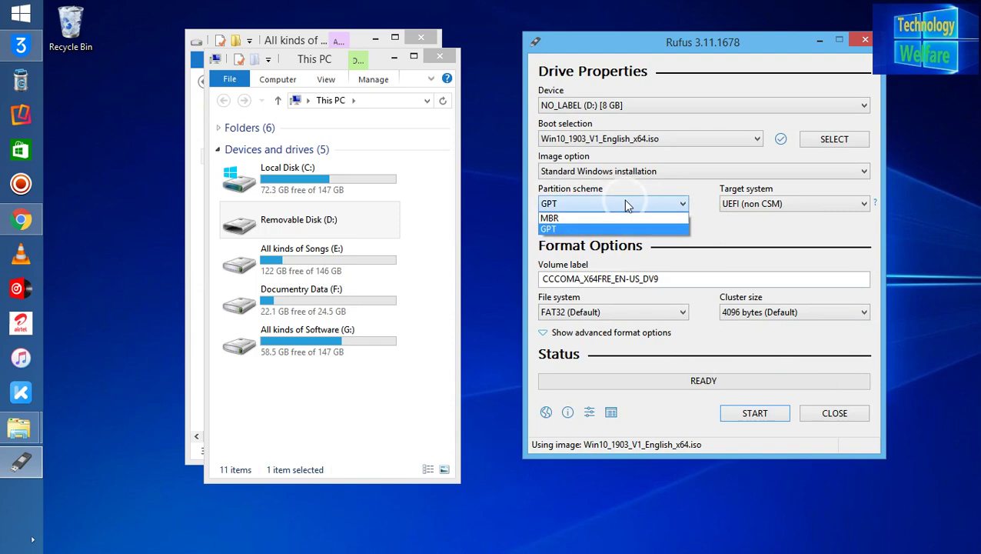
pyautogui.click(627, 204)
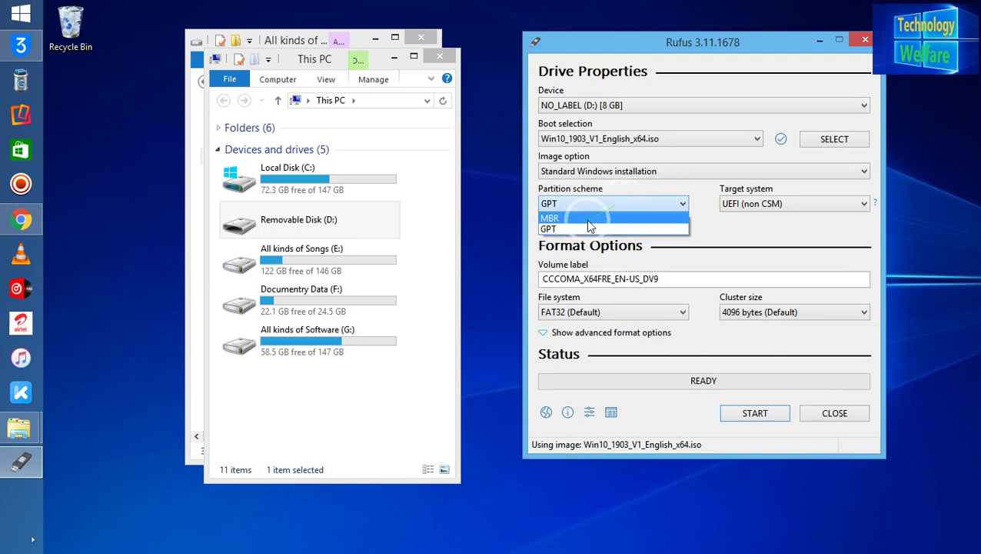
pyautogui.click(587, 219)
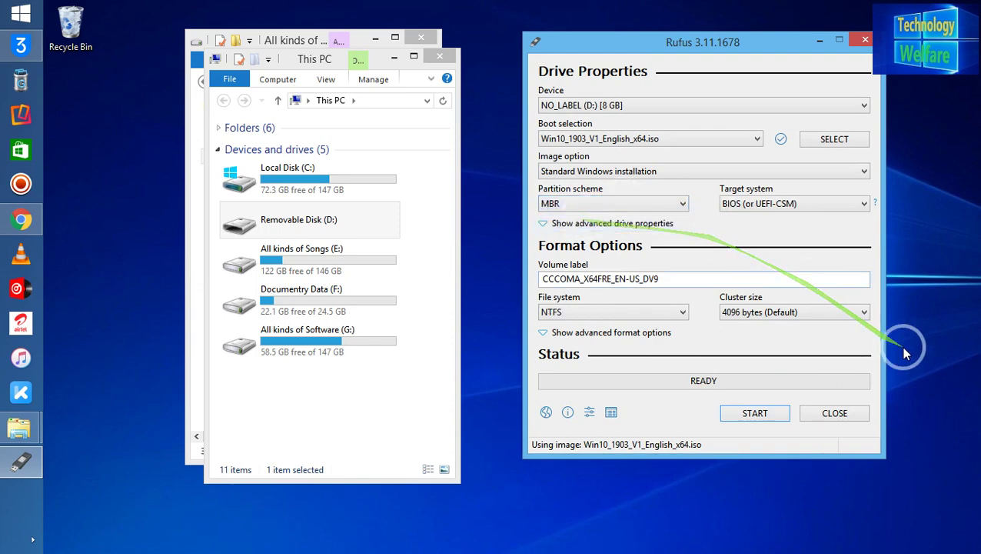
# - Start writing to the USB drive, accepting the data-destroyed and multiple partitions warnings
pyautogui.click(755, 415)
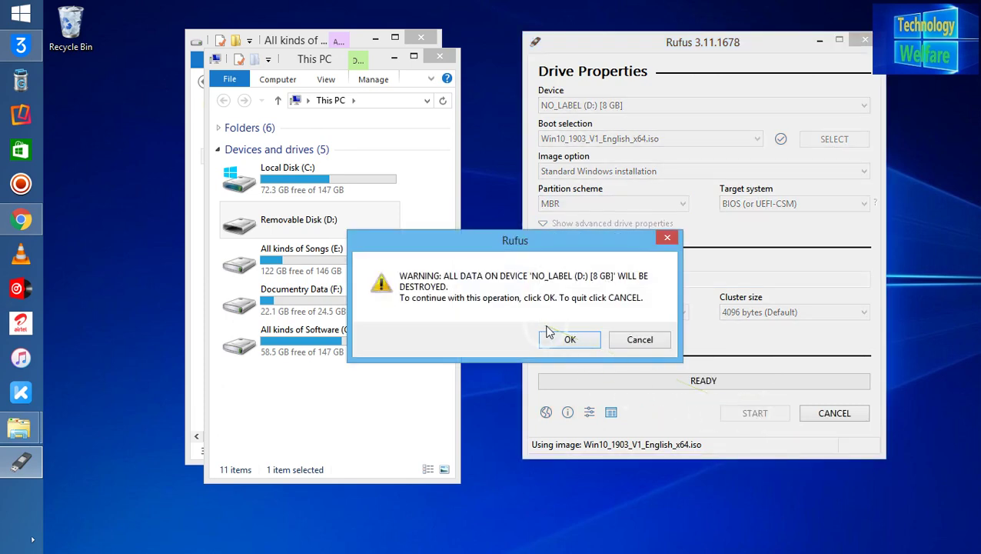
pyautogui.click(569, 340)
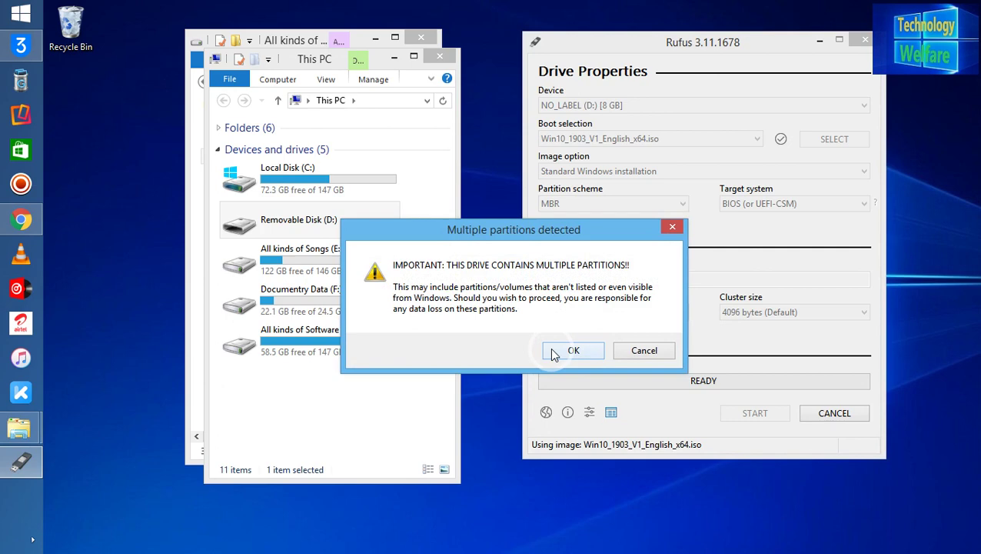
pyautogui.click(553, 353)
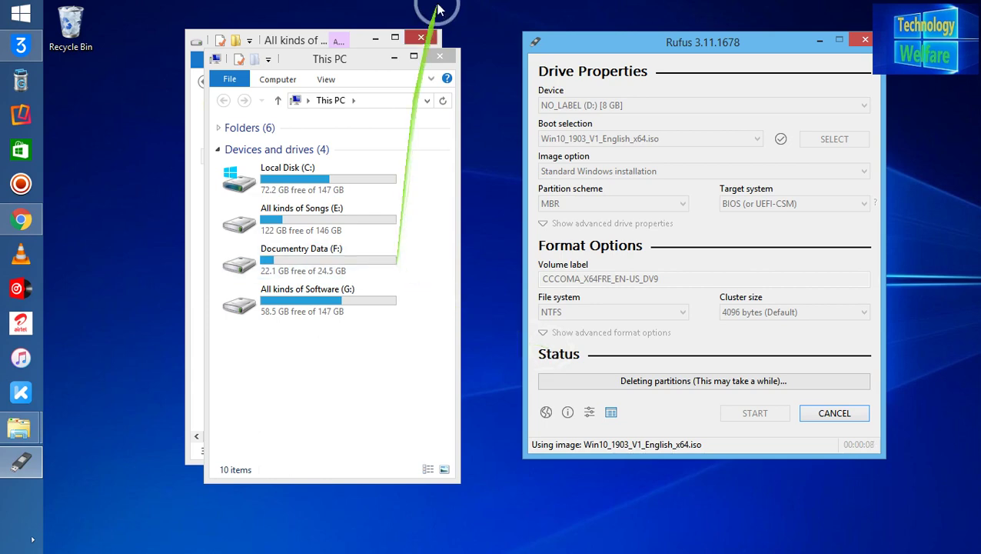
# - Close the This PC and All kinds of Software Explorer windows while Rufus runs
pyautogui.click(443, 68)
pyautogui.click(440, 58)
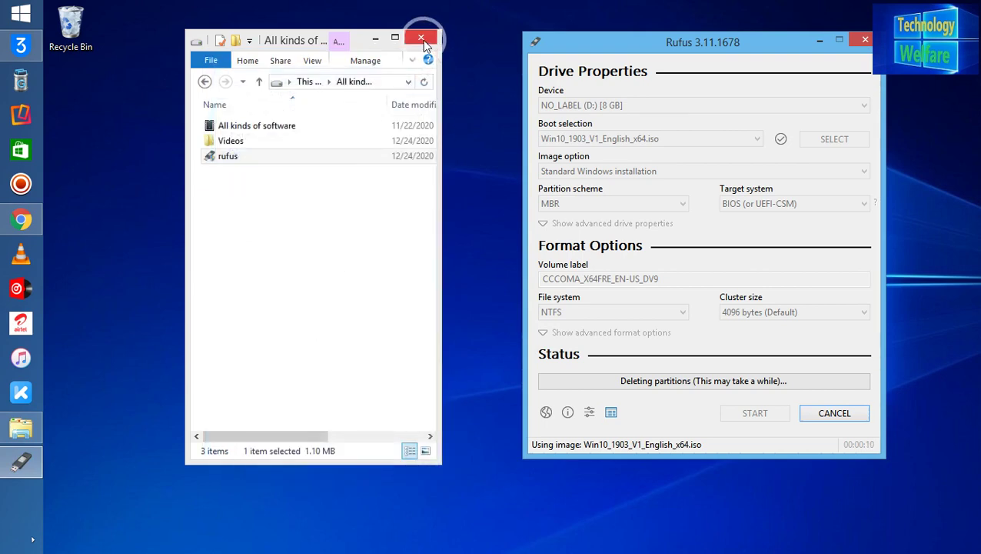
pyautogui.click(422, 40)
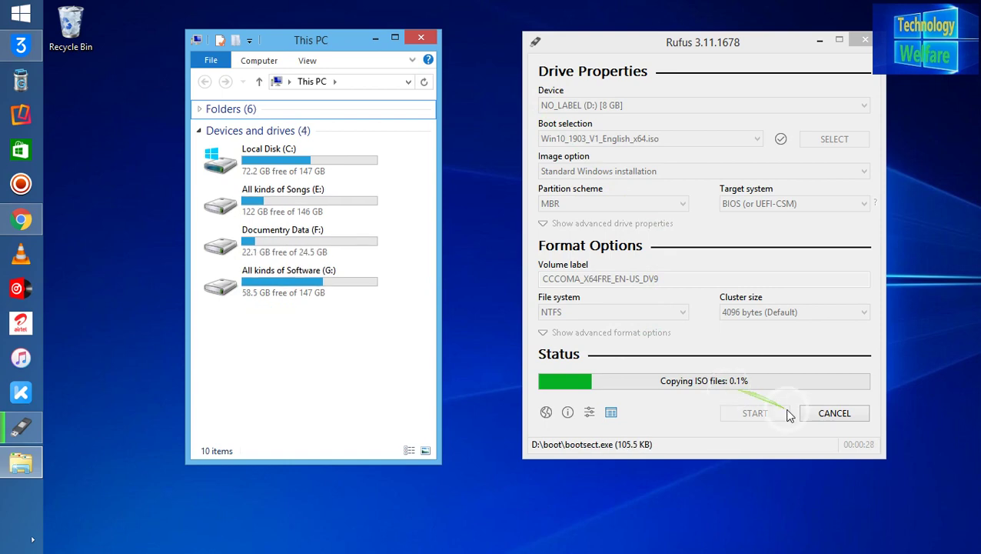
# - Cancel the ISO copy, dismiss the extraction failure error, and close Rufus
pyautogui.click(820, 416)
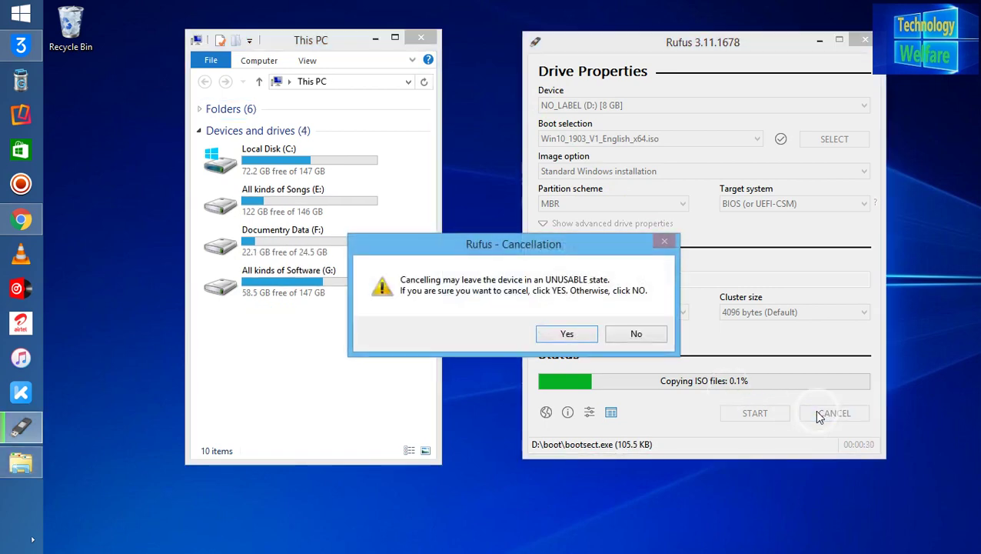
pyautogui.click(542, 332)
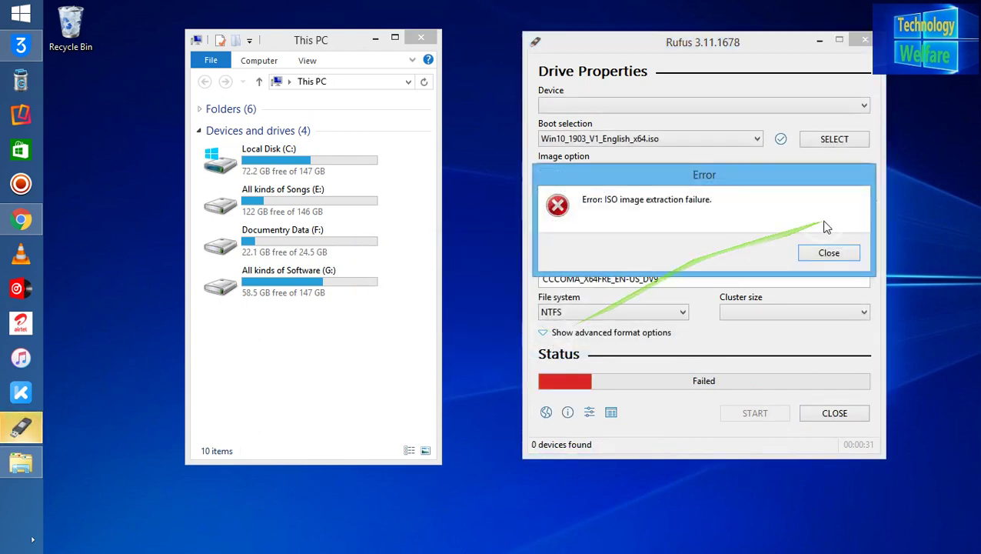
pyautogui.click(831, 254)
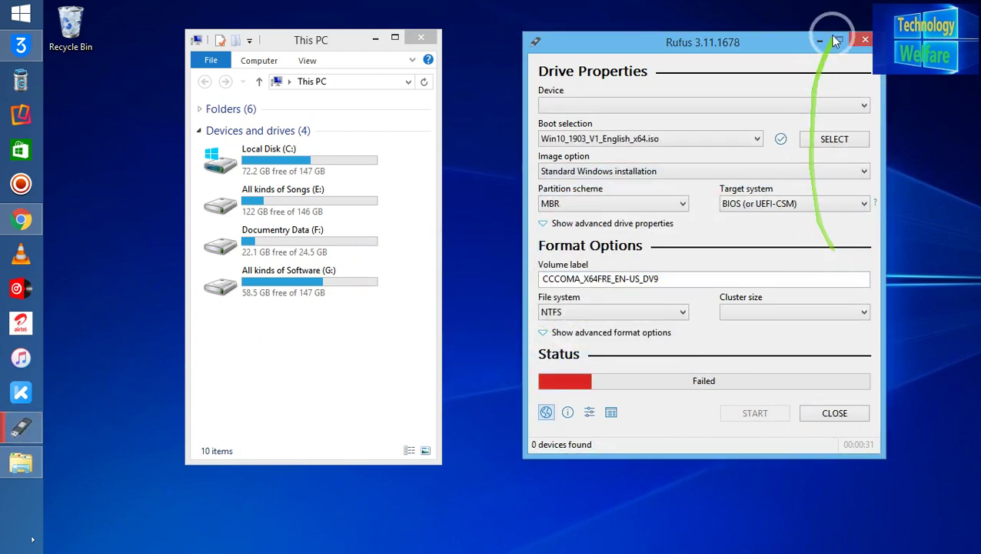
pyautogui.click(865, 40)
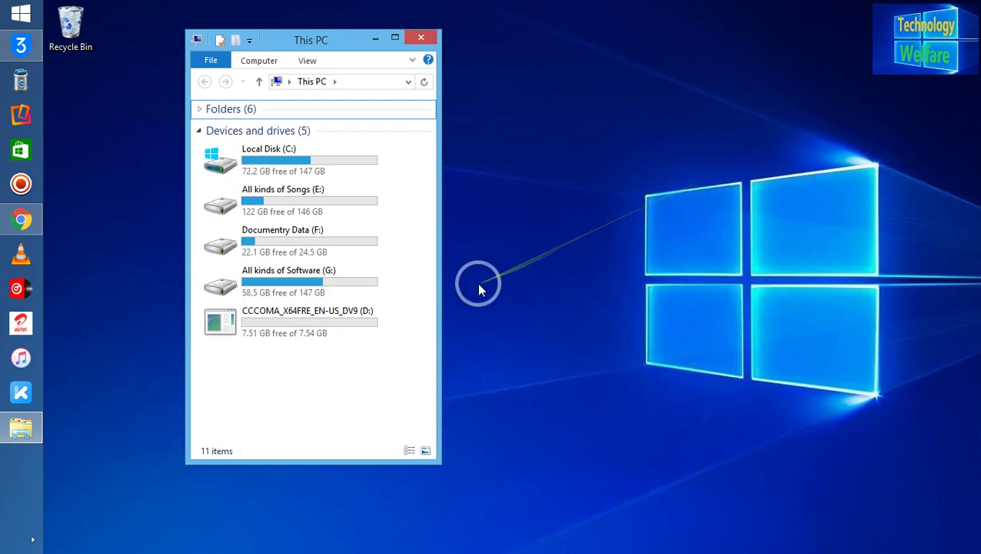
# - Quick-format CCCOMA_X64FRE_EN-US_DV9 (D:), confirm the erase, then close the Format dialog
pyautogui.click(299, 317)
pyautogui.rightClick(300, 315)
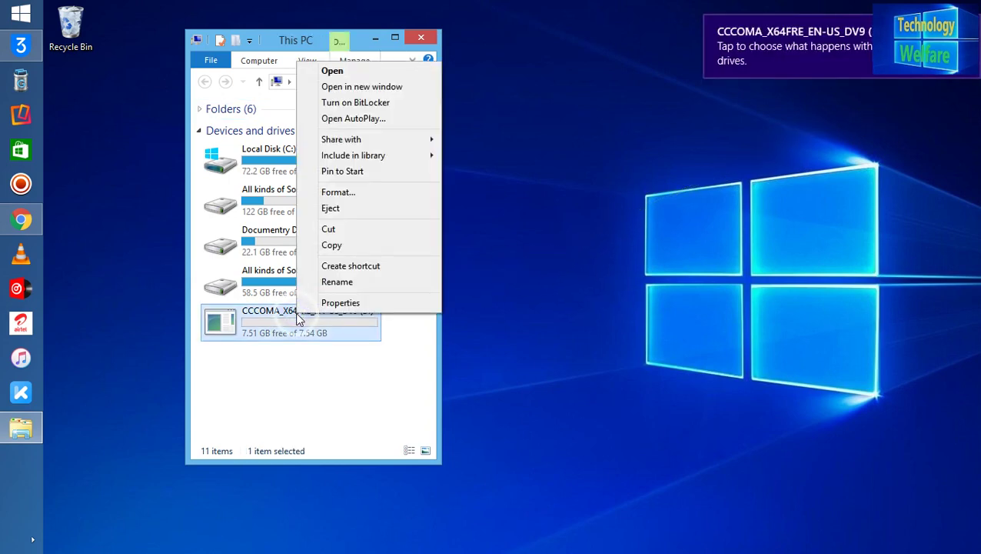
pyautogui.click(355, 193)
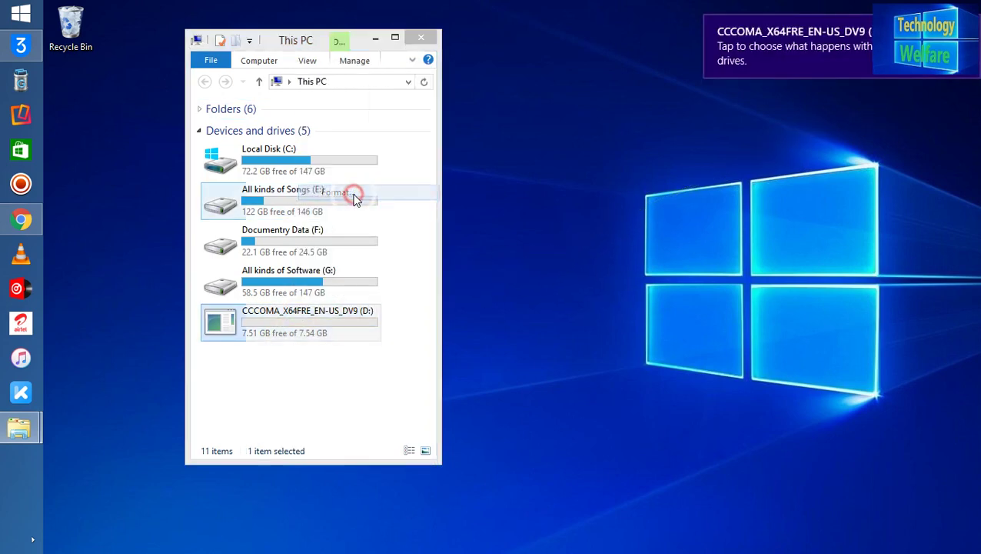
pyautogui.click(343, 477)
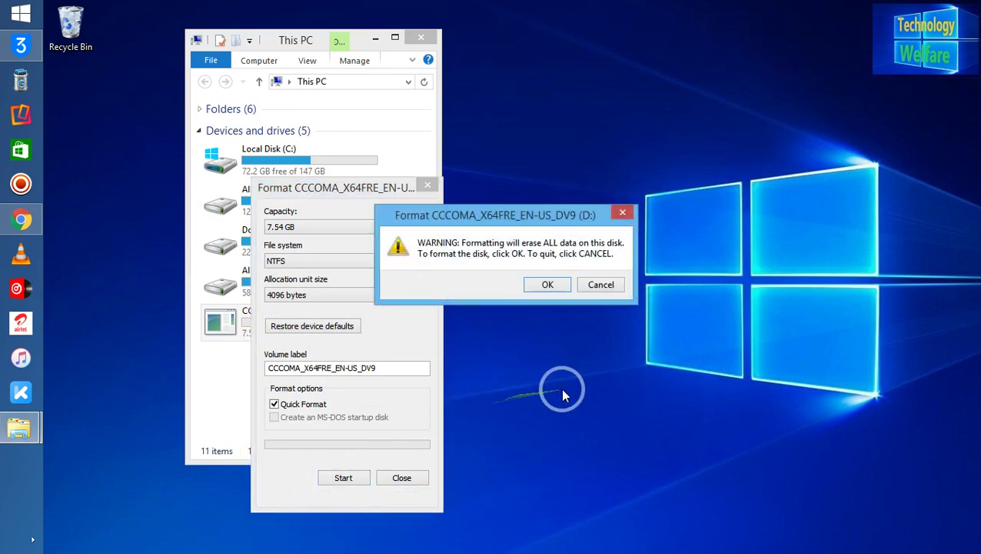
pyautogui.click(546, 284)
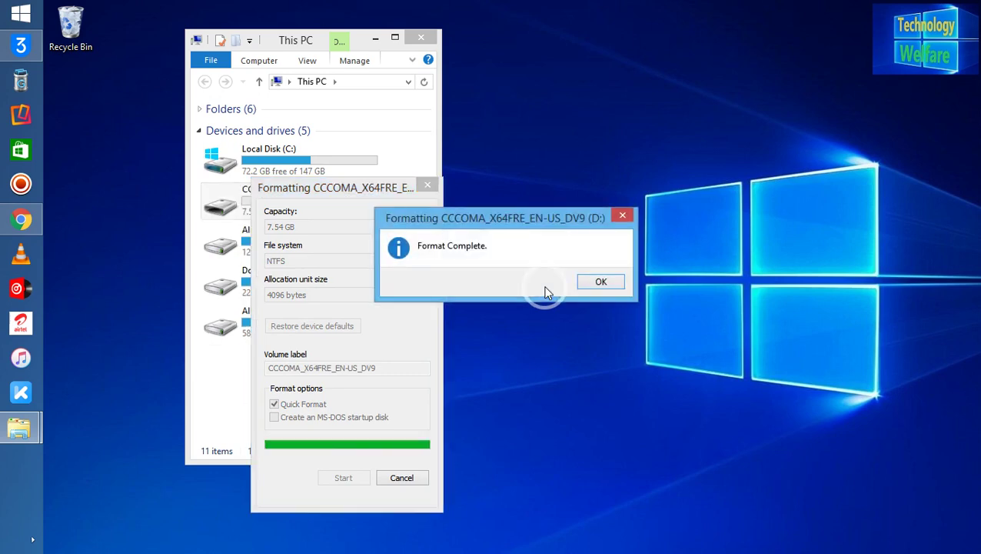
pyautogui.click(599, 282)
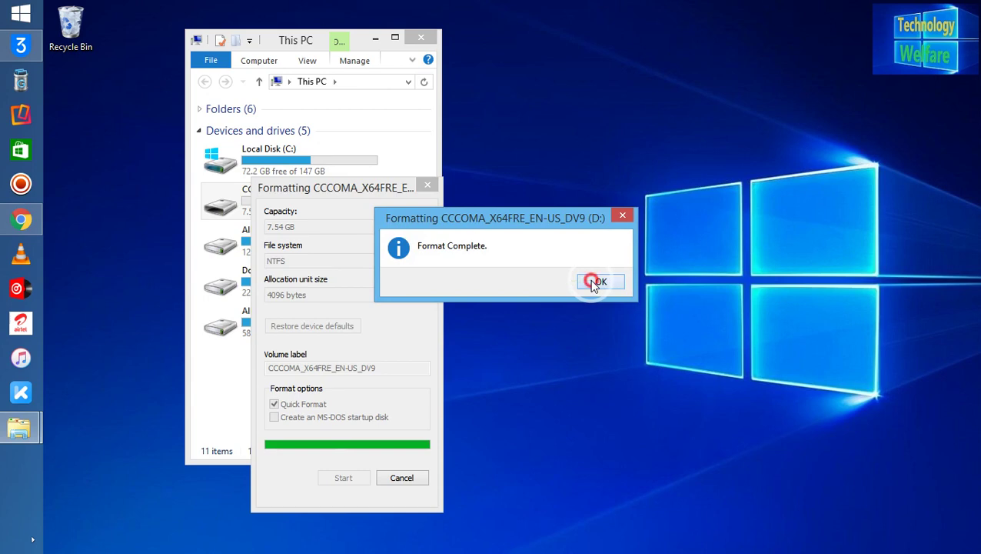
pyautogui.click(423, 187)
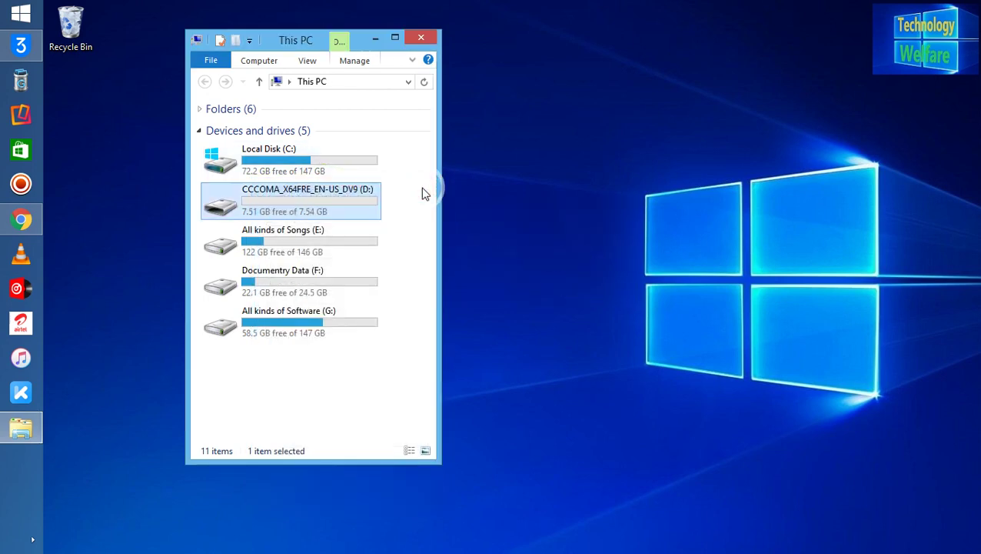
# - Bring up drive D:'s context menu, then dismiss it without choosing an option
pyautogui.click(307, 199)
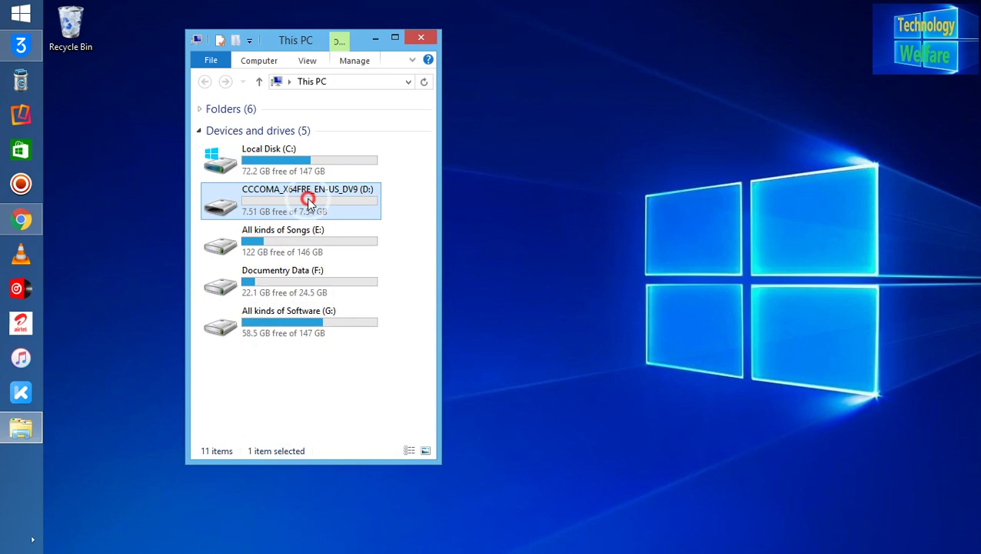
pyautogui.rightClick(309, 201)
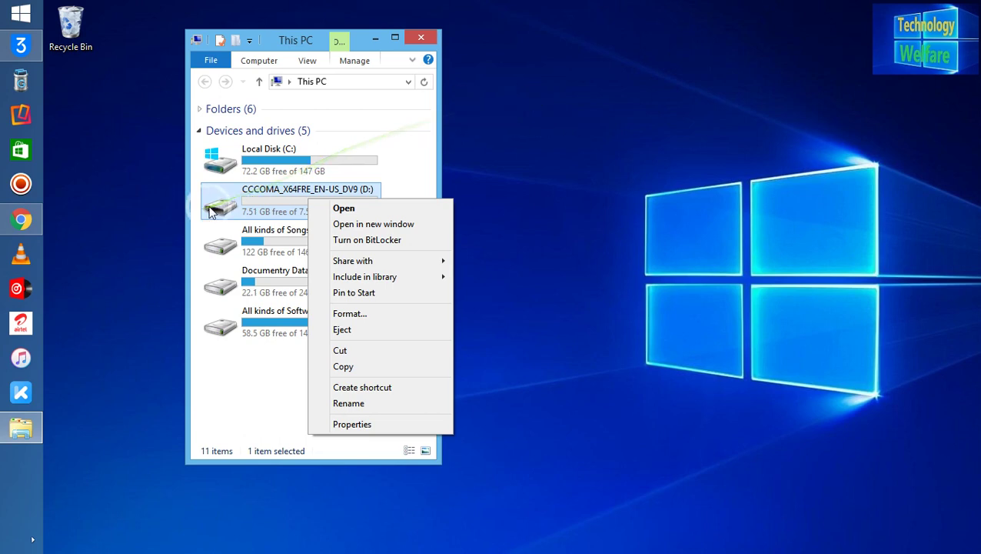
pyautogui.click(283, 200)
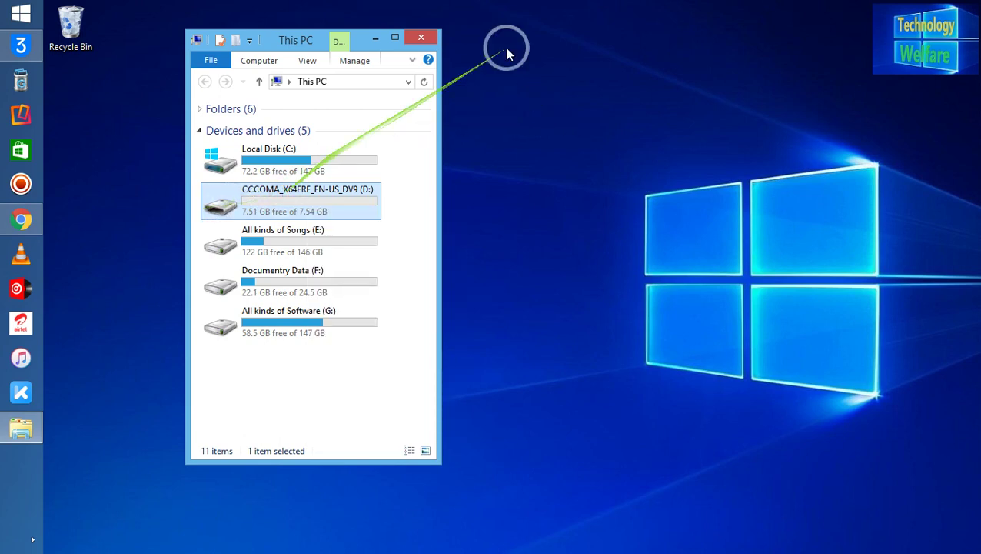
# - Reopen This PC and open the All kinds of Software (G:) drive
pyautogui.click(422, 38)
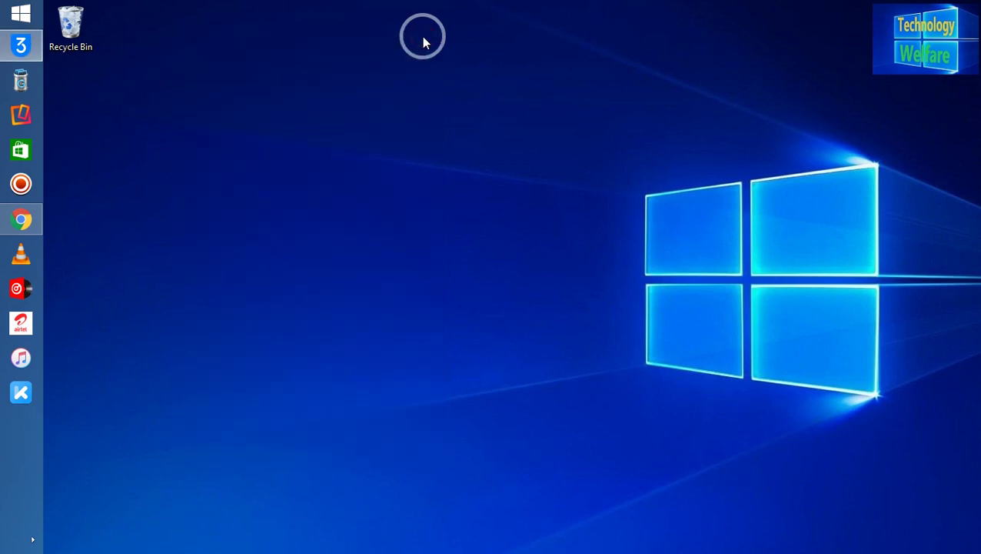
pyautogui.press('super+e')
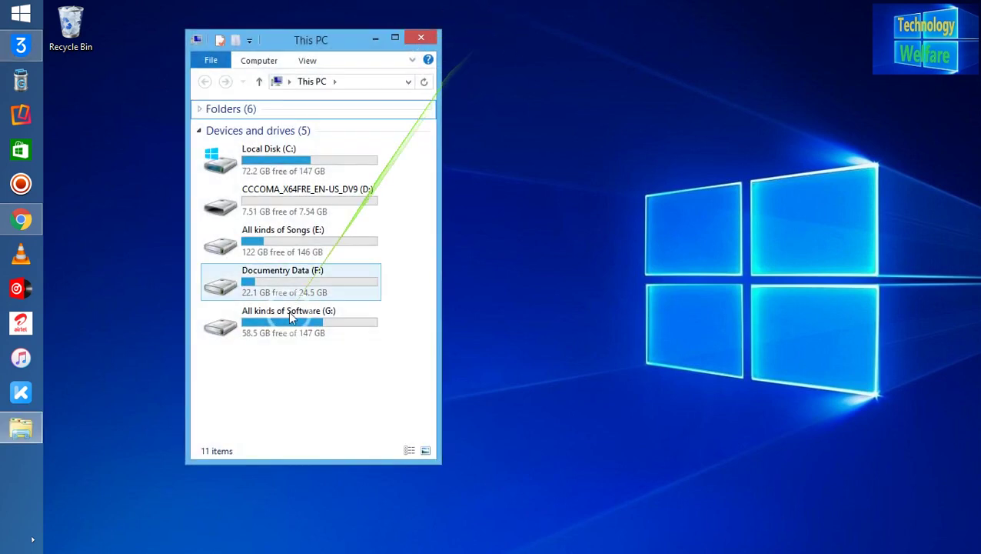
pyautogui.doubleClick(320, 286)
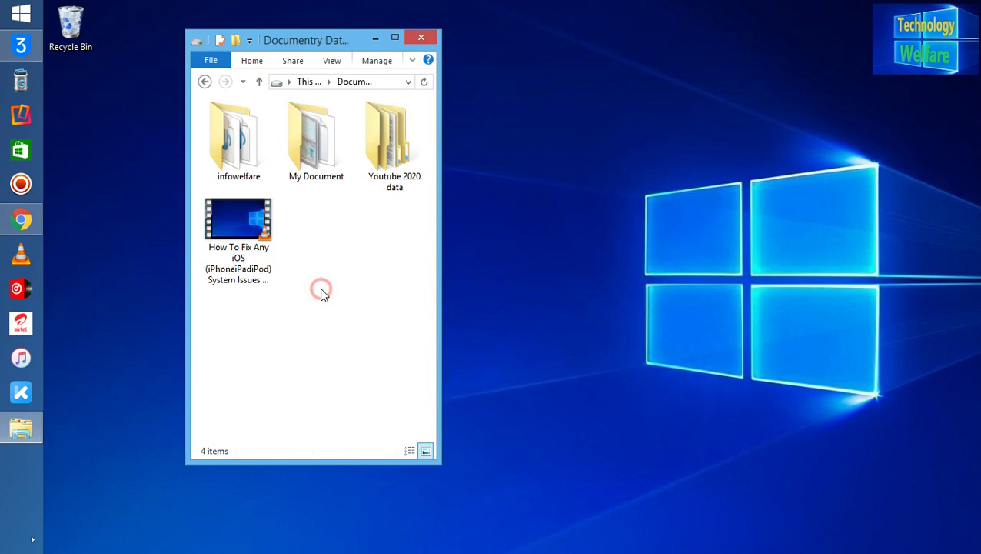
pyautogui.click(204, 82)
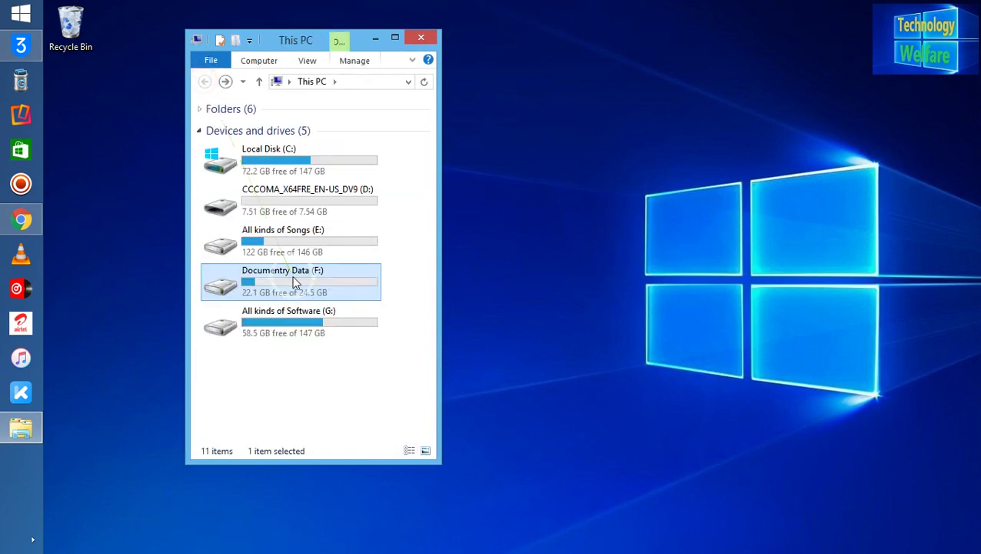
pyautogui.doubleClick(282, 324)
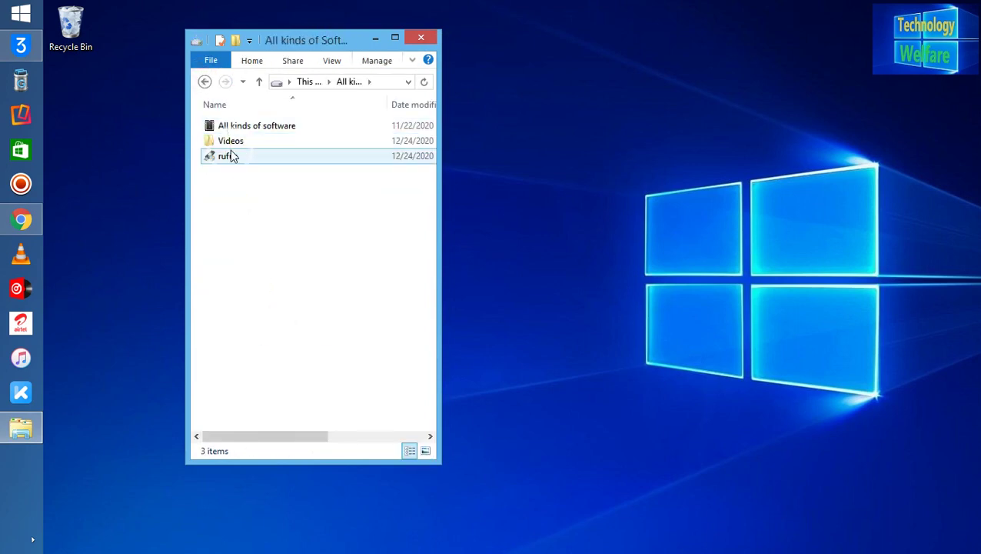
# - Send the Videos folder to CCCOMA_X64FRE_EN-US_DV9 (D:)
pyautogui.click(236, 141)
pyautogui.rightClick(236, 141)
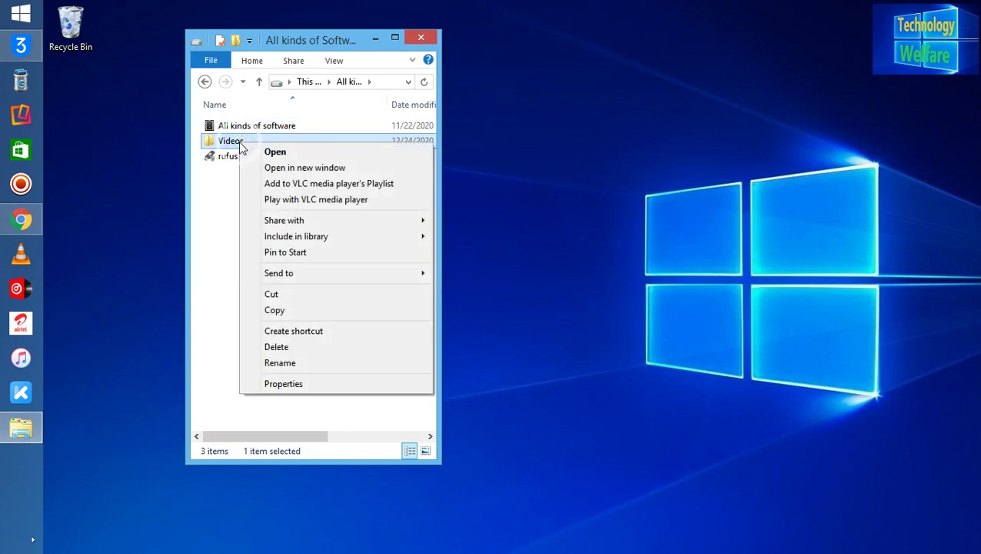
pyautogui.click(352, 275)
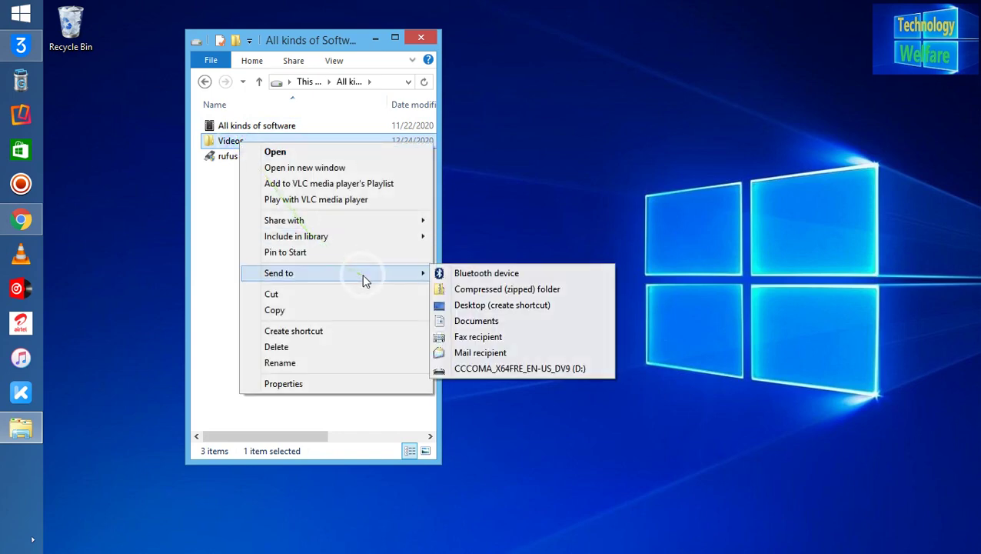
pyautogui.click(494, 368)
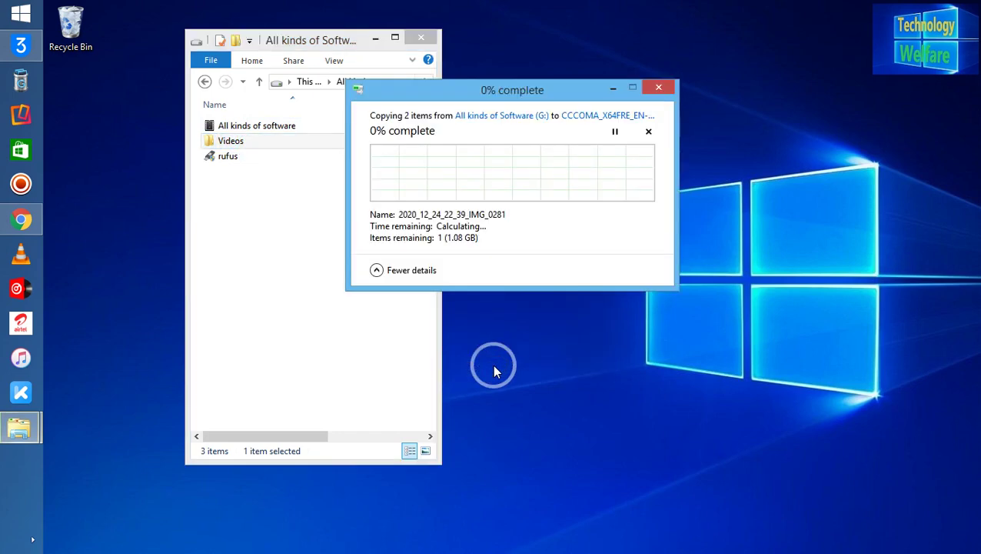